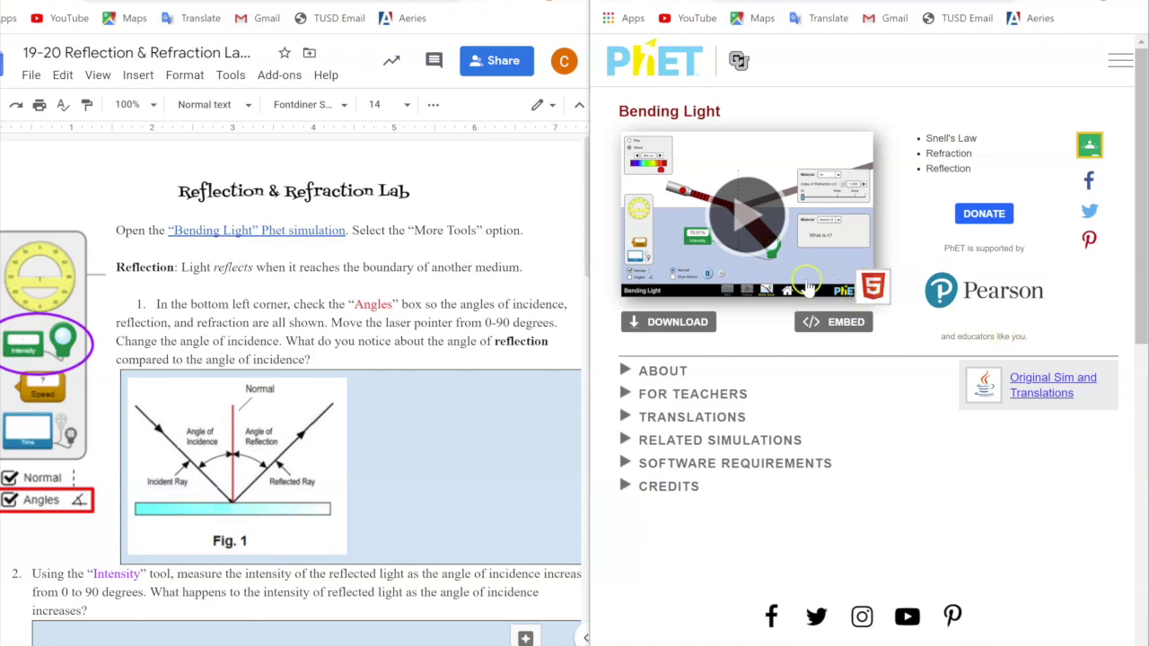
- Launch the Bending Light simulation in its More Tools mode and enable the display of angles
{"action": "left_click", "coordinate": [759, 224]}
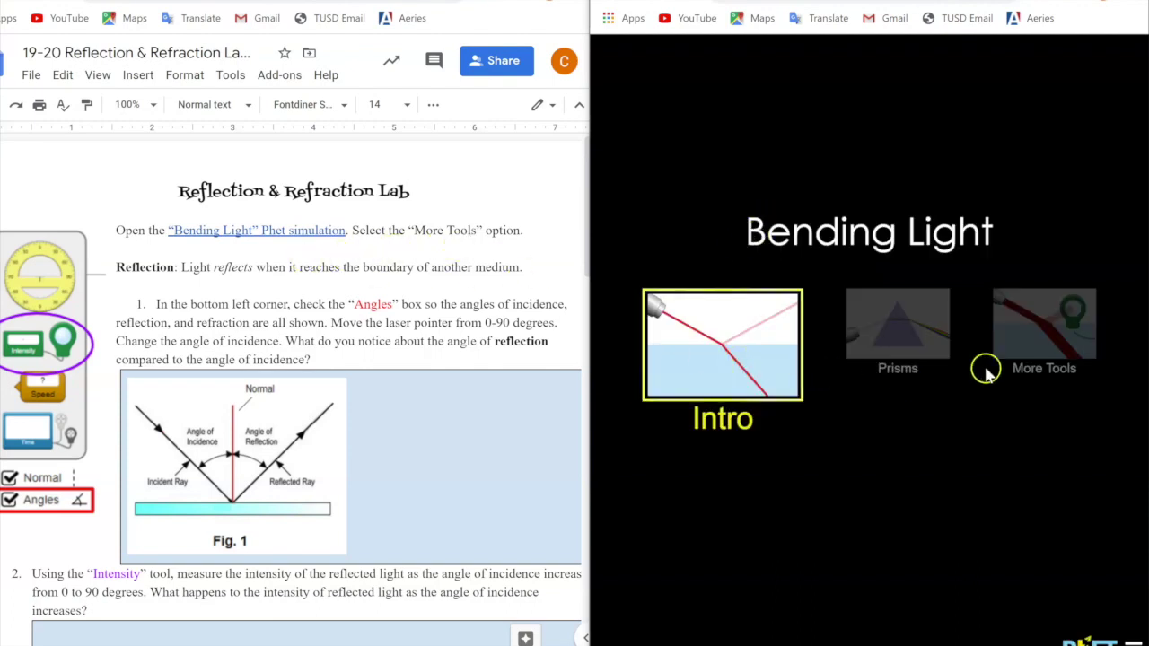
{"action": "left_click", "coordinate": [1044, 325]}
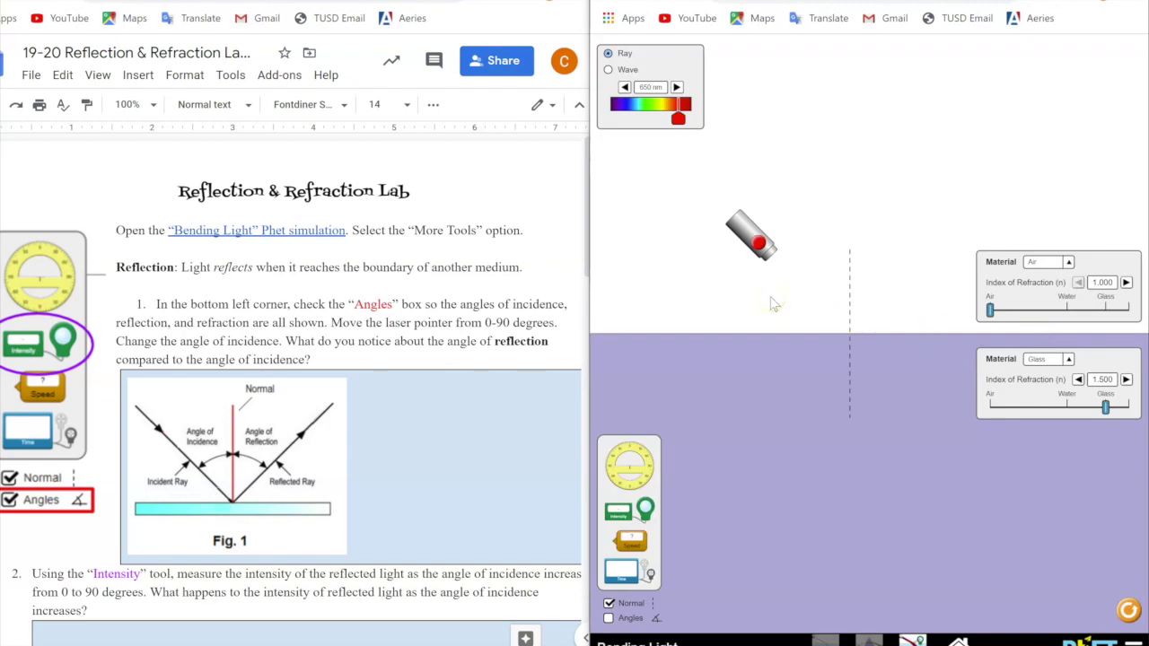
{"action": "scroll", "coordinate": [424, 297], "scroll_direction": "down", "scroll_amount": 1}
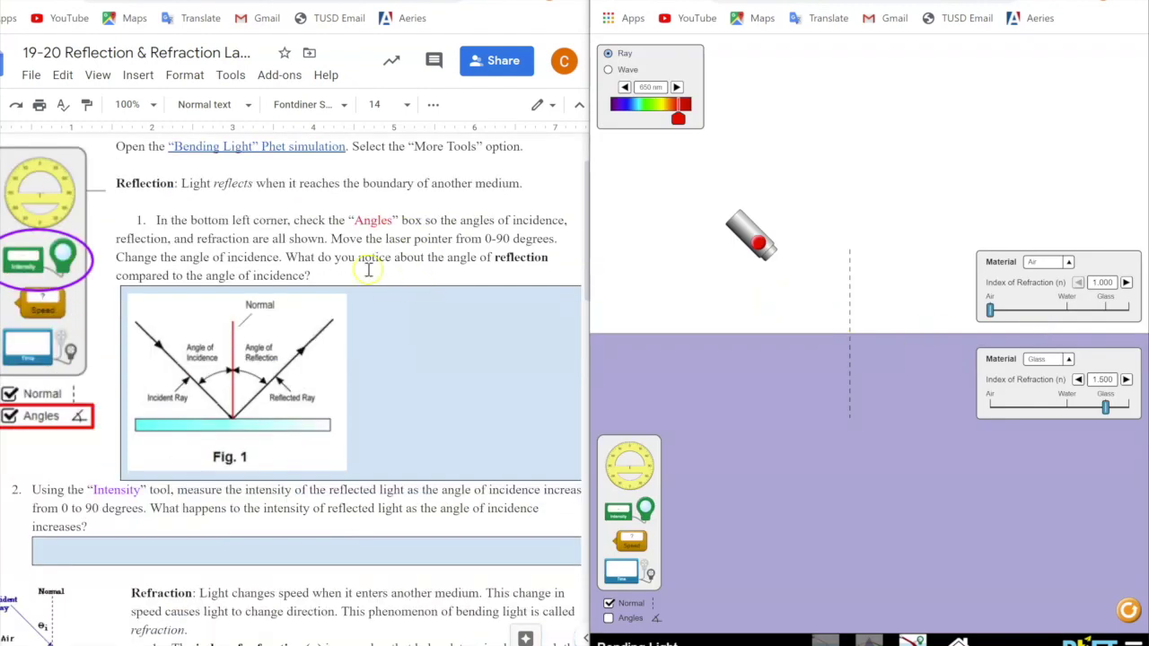
{"action": "left_click", "coordinate": [609, 618]}
- Turn on the laser and swing it through incidence angles of about 51.1°, 41.1° and 54.9° to compare incidence with reflection
{"action": "left_click", "coordinate": [450, 248]}
{"action": "left_click", "coordinate": [759, 243]}
{"action": "mouse_move", "coordinate": [735, 225]}
{"action": "left_mouse_down"}
{"action": "mouse_move", "coordinate": [696, 284]}
{"action": "mouse_move", "coordinate": [707, 238]}
{"action": "mouse_move", "coordinate": [745, 204]}
{"action": "mouse_move", "coordinate": [742, 225]}
{"action": "mouse_move", "coordinate": [702, 235]}
{"action": "mouse_move", "coordinate": [697, 267]}
{"action": "mouse_move", "coordinate": [737, 219]}
{"action": "mouse_move", "coordinate": [703, 308]}
{"action": "mouse_move", "coordinate": [739, 226]}
{"action": "mouse_move", "coordinate": [718, 296]}
{"action": "mouse_move", "coordinate": [703, 299]}
{"action": "mouse_move", "coordinate": [757, 218]}
{"action": "mouse_move", "coordinate": [726, 277]}
{"action": "mouse_move", "coordinate": [735, 234]}
{"action": "left_mouse_up"}
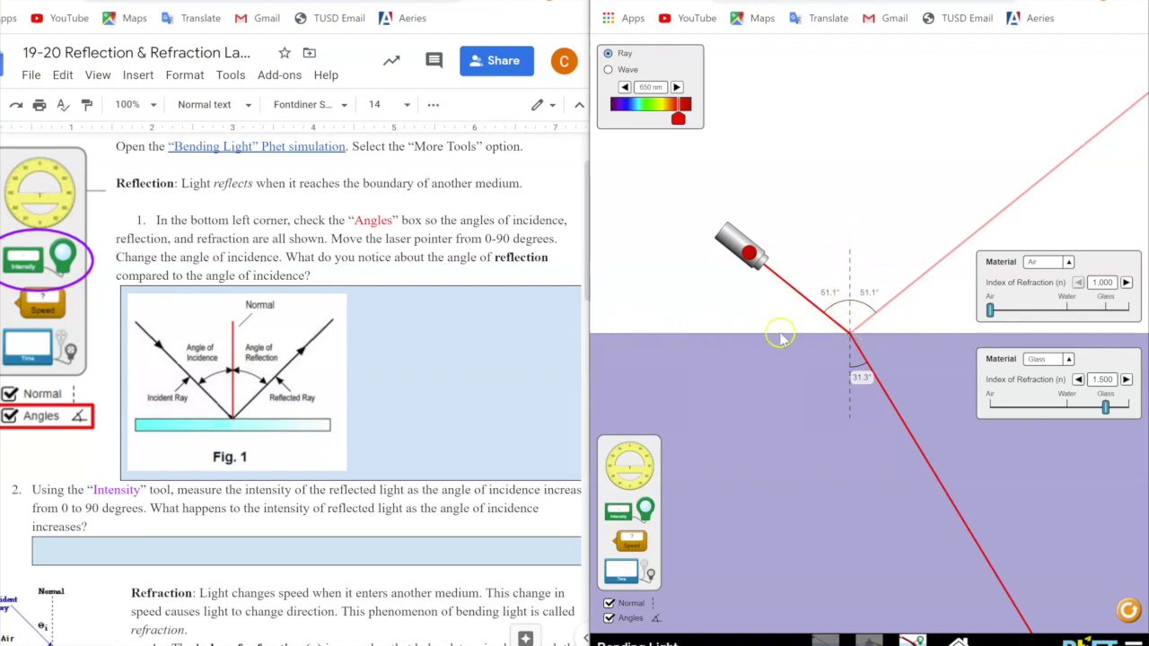
{"action": "left_click_drag", "start_coordinate": [728, 241], "coordinate": [747, 225]}
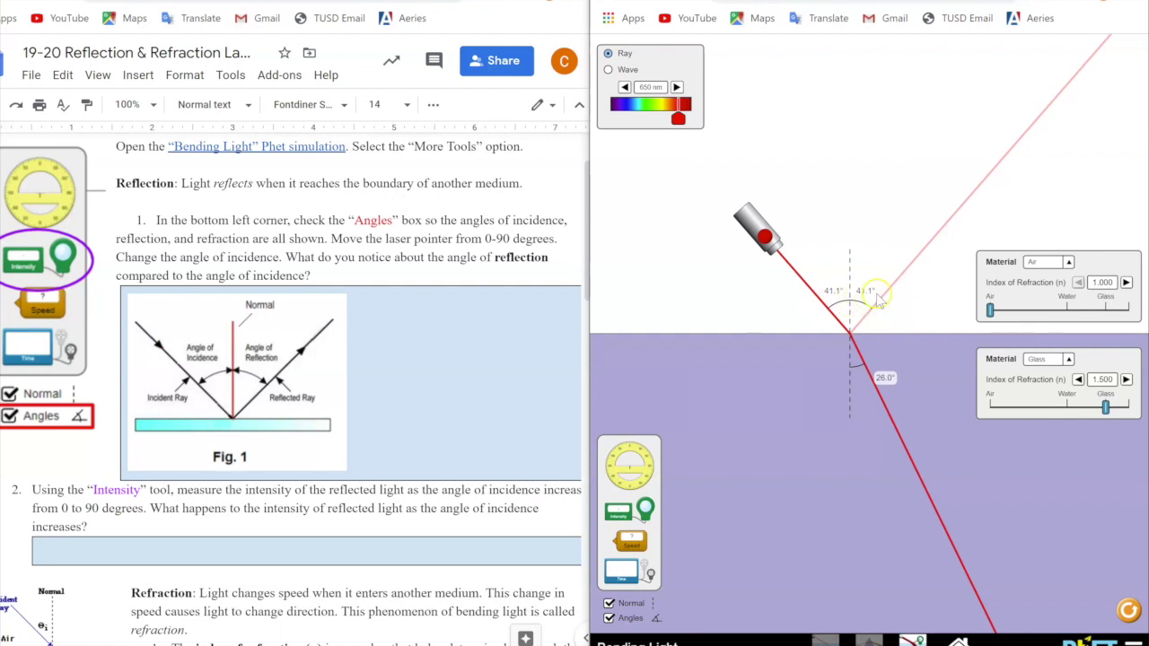
{"action": "left_click_drag", "start_coordinate": [751, 230], "coordinate": [735, 260]}
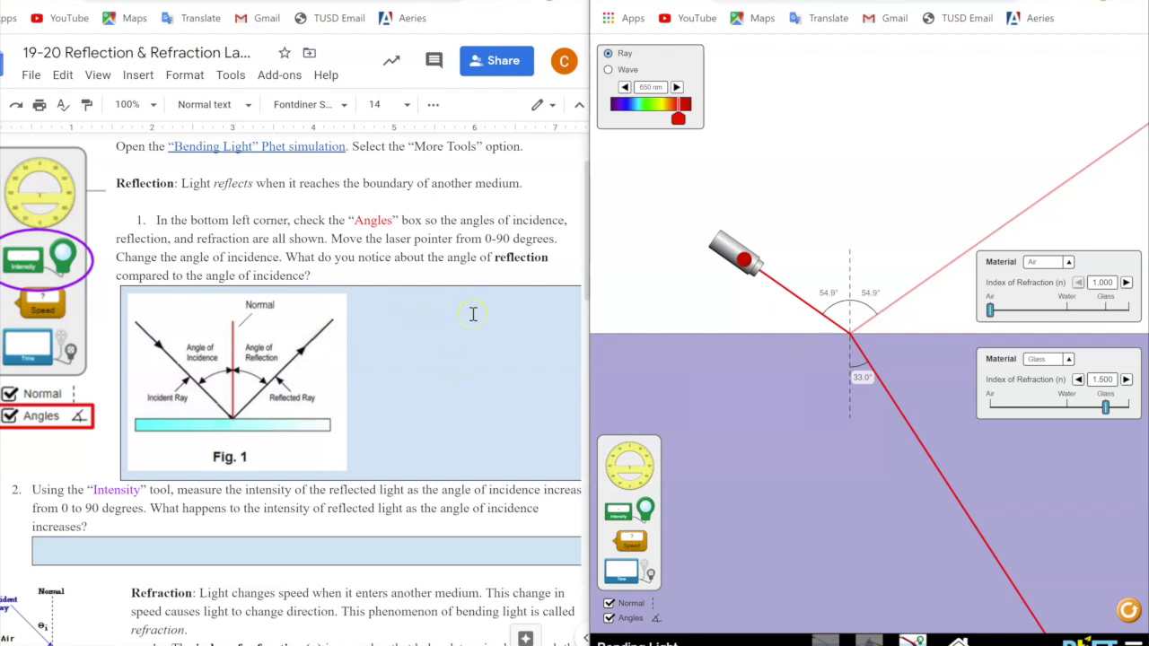
- Add the Intensity tool, placing its readout below the boundary and its probe on the reflected ray
{"action": "scroll", "coordinate": [474, 314], "scroll_direction": "down", "scroll_amount": 1}
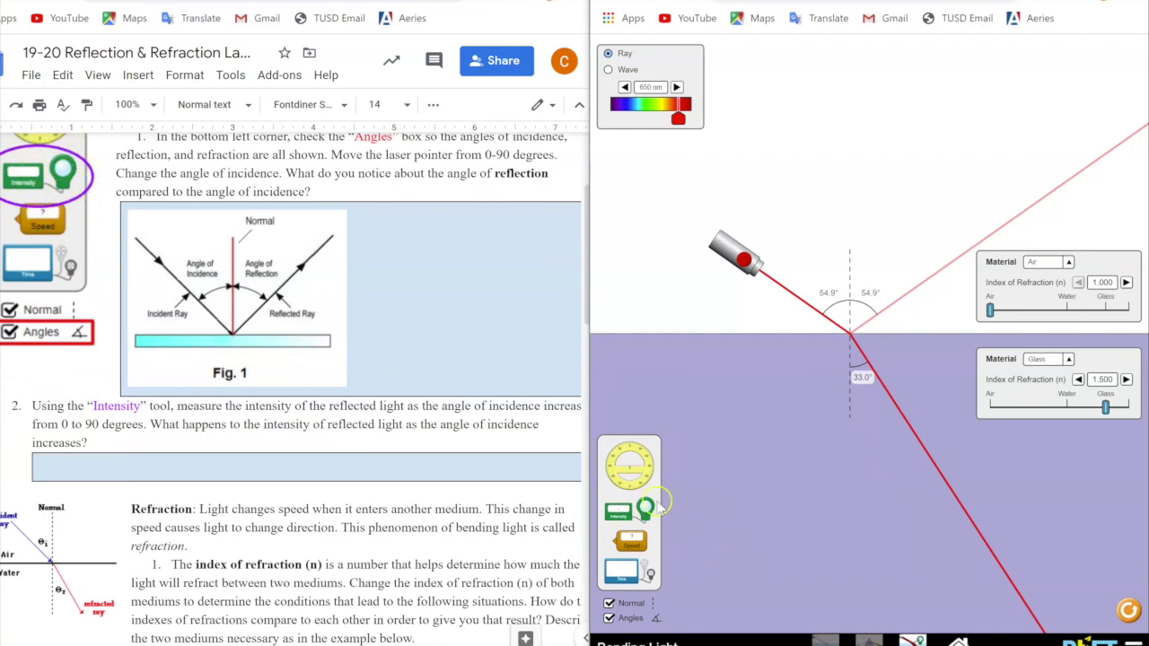
{"action": "left_click_drag", "start_coordinate": [618, 526], "coordinate": [698, 325]}
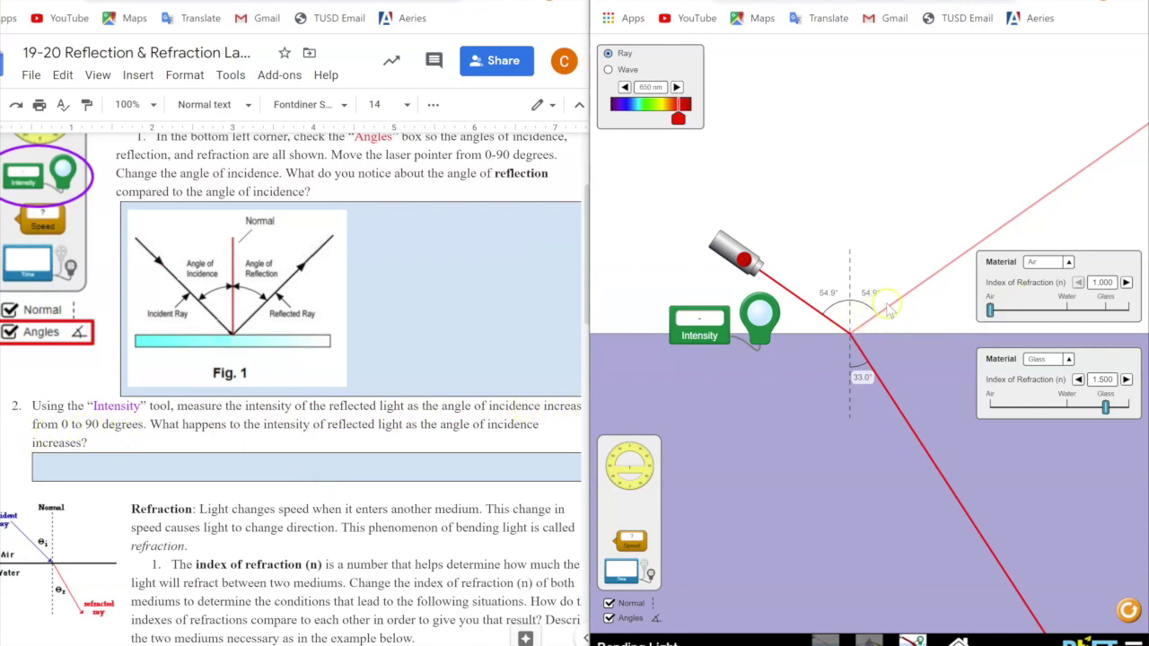
{"action": "left_click_drag", "start_coordinate": [693, 330], "coordinate": [732, 381]}
{"action": "left_click_drag", "start_coordinate": [760, 314], "coordinate": [931, 280]}
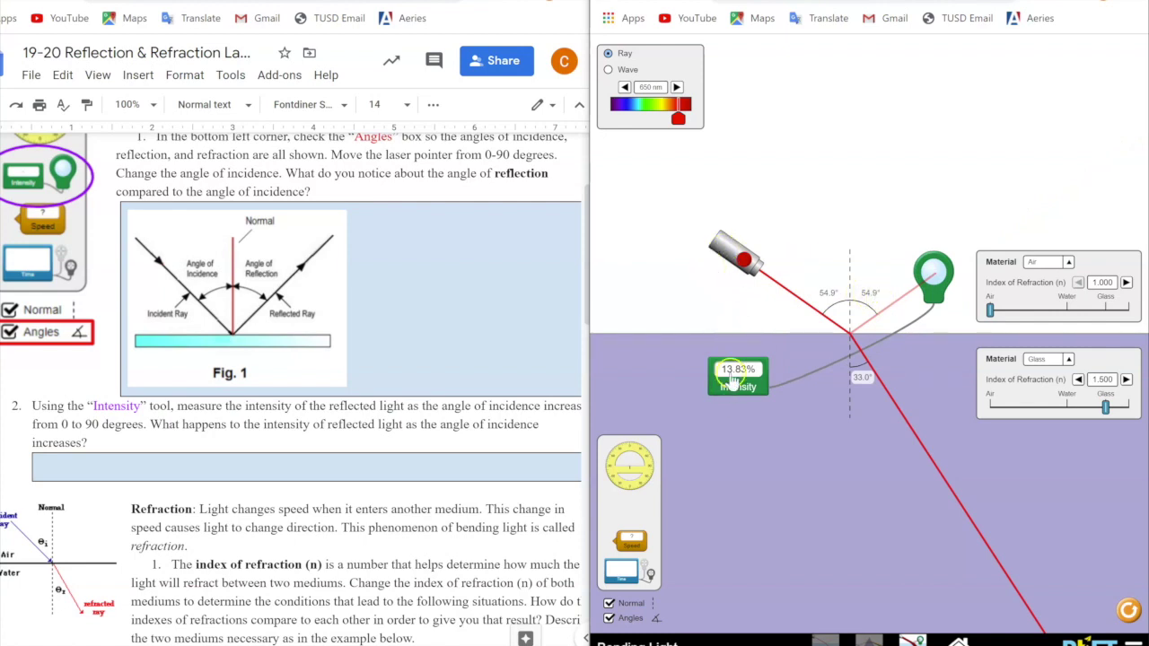
- Measure the reflected ray's intensity at incidence angles of about 67.9° and 29.7°, keeping the probe on the ray
{"action": "mouse_move", "coordinate": [723, 251]}
{"action": "left_click_drag", "start_coordinate": [720, 250], "coordinate": [706, 276]}
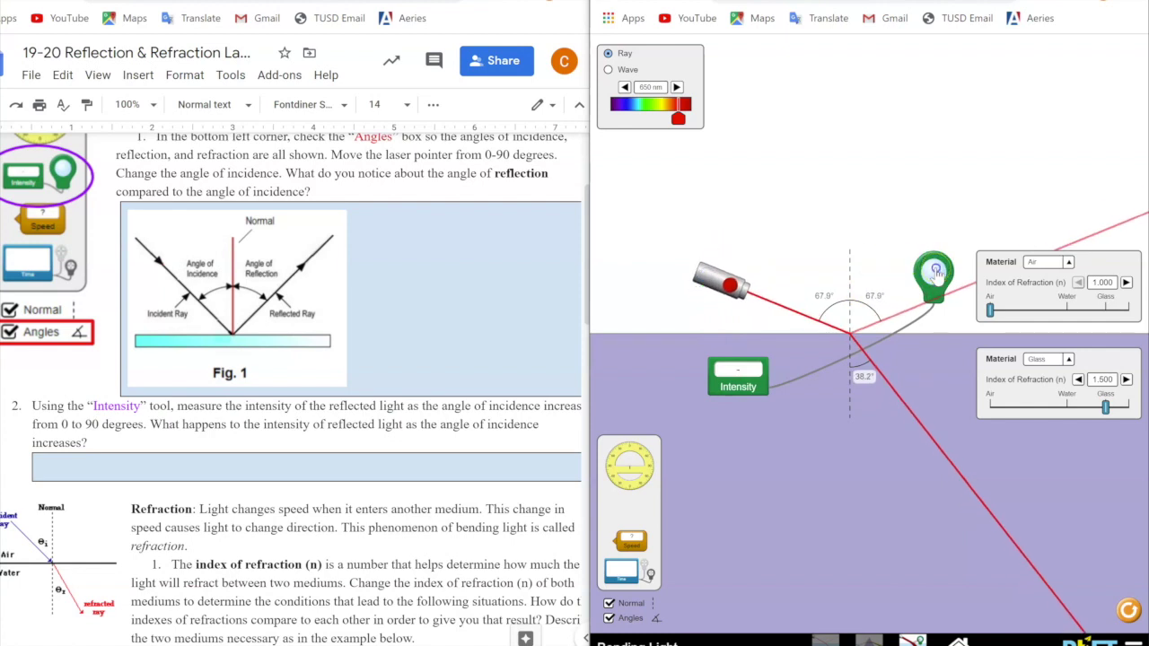
{"action": "left_click_drag", "start_coordinate": [936, 271], "coordinate": [953, 293]}
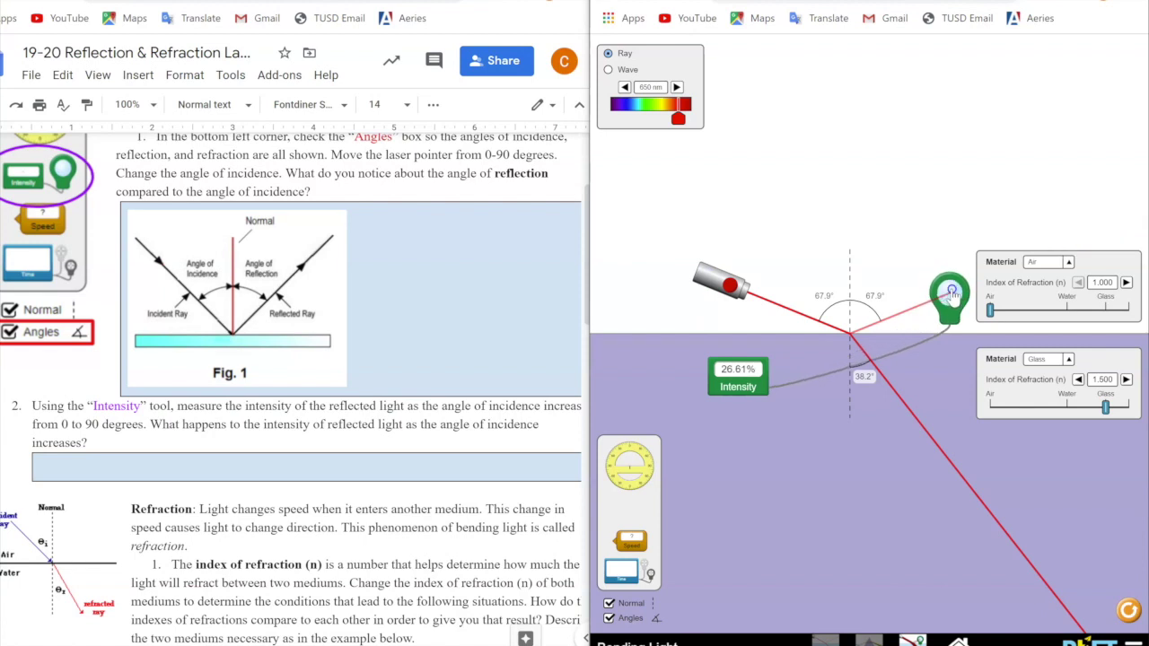
{"action": "mouse_move", "coordinate": [707, 286]}
{"action": "left_click_drag", "start_coordinate": [706, 286], "coordinate": [783, 219]}
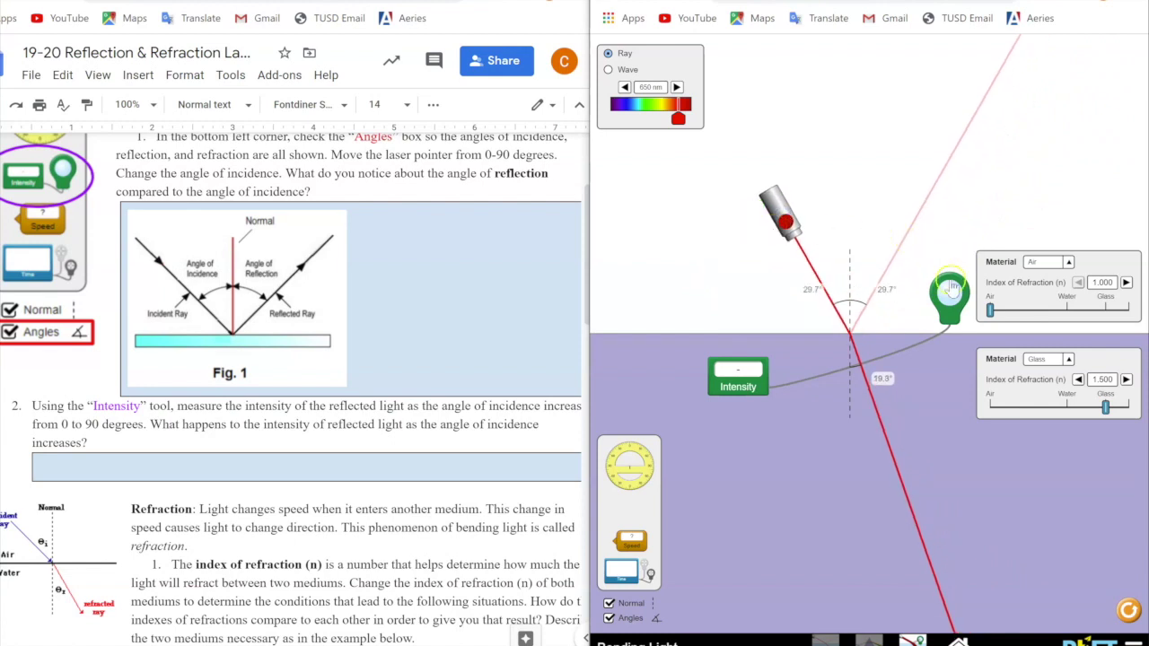
{"action": "left_click_drag", "start_coordinate": [955, 301], "coordinate": [898, 260]}
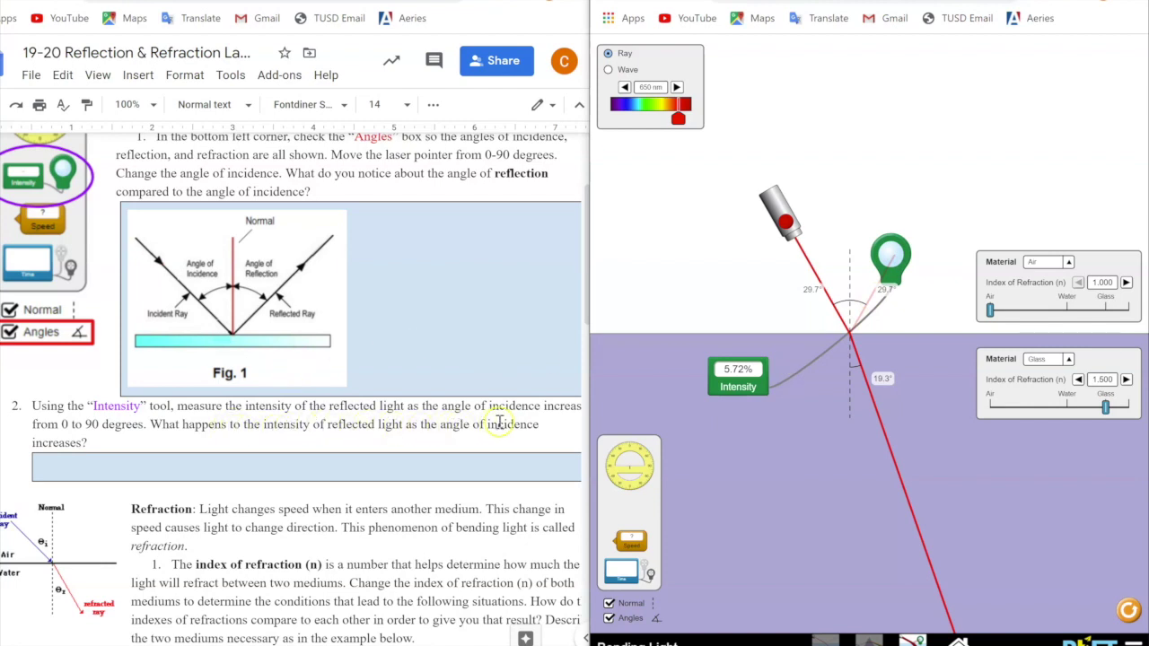
- Tilt the laser to an incidence angle of about 70.3° and measure the reflected ray's intensity with the probe
{"action": "mouse_move", "coordinate": [781, 209]}
{"action": "left_click_drag", "start_coordinate": [777, 205], "coordinate": [768, 234]}
{"action": "left_click_drag", "start_coordinate": [891, 257], "coordinate": [934, 264]}
{"action": "left_click_drag", "start_coordinate": [737, 237], "coordinate": [704, 288]}
{"action": "left_click_drag", "start_coordinate": [929, 274], "coordinate": [942, 302]}
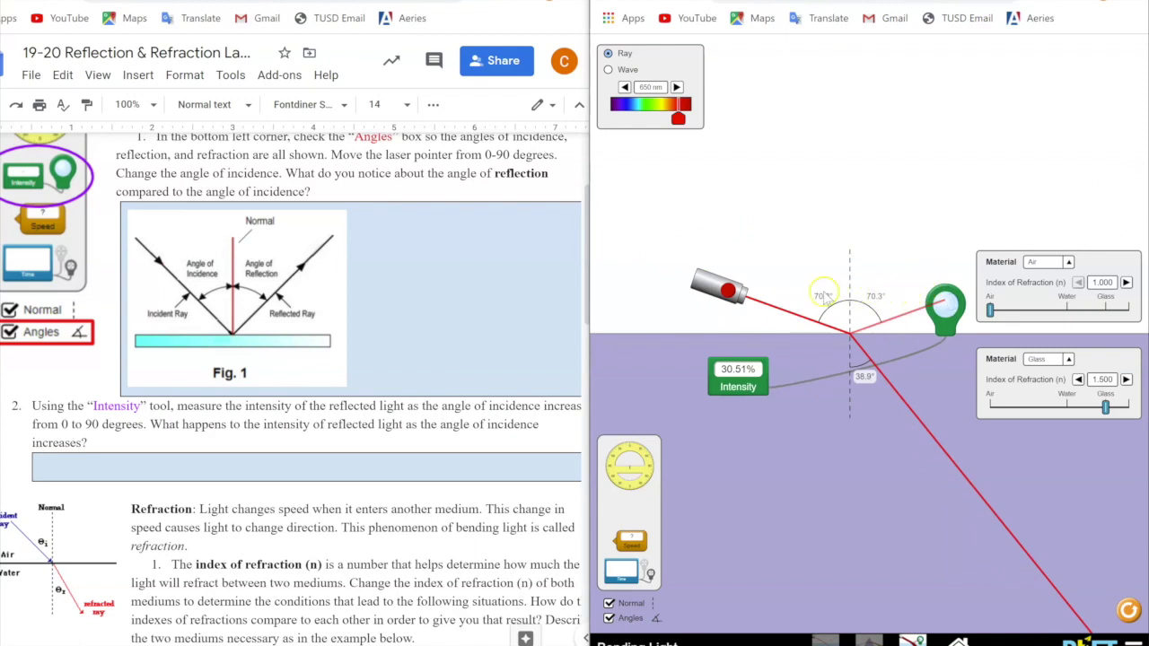
{"action": "left_click", "coordinate": [708, 272]}
- Read the lab's Refraction section, including the index of refraction question, its worked example and situations a to d
{"action": "left_click", "coordinate": [388, 393]}
{"action": "scroll", "coordinate": [421, 333], "scroll_direction": "down", "scroll_amount": 4}
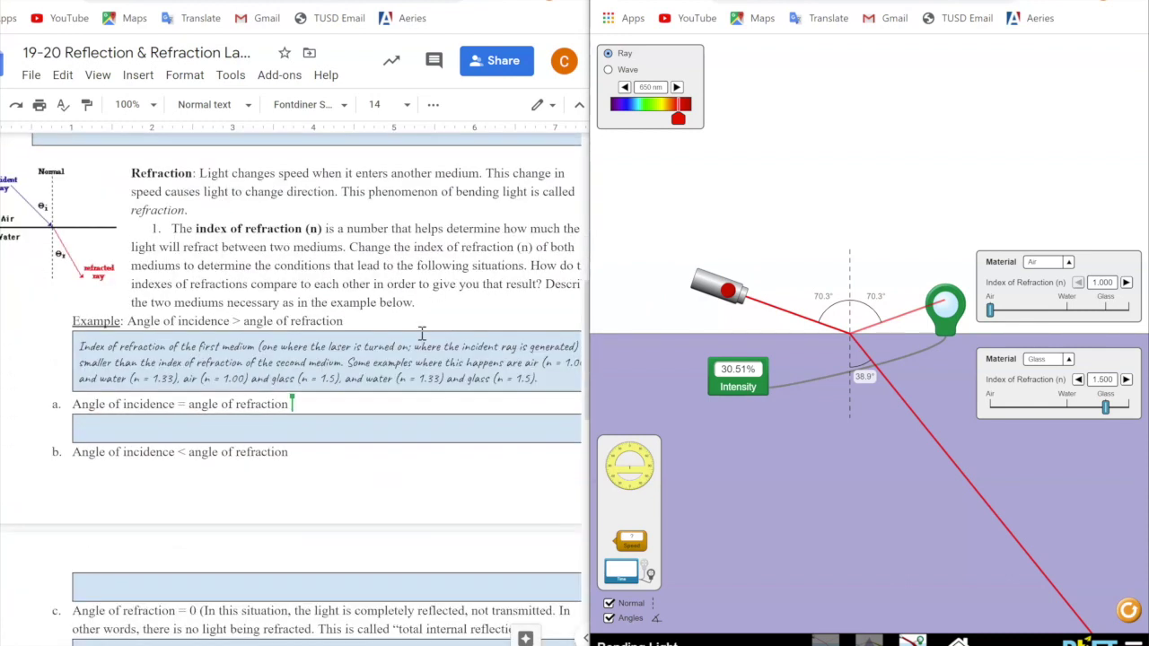
{"action": "left_click", "coordinate": [328, 640]}
{"action": "left_click", "coordinate": [295, 354]}
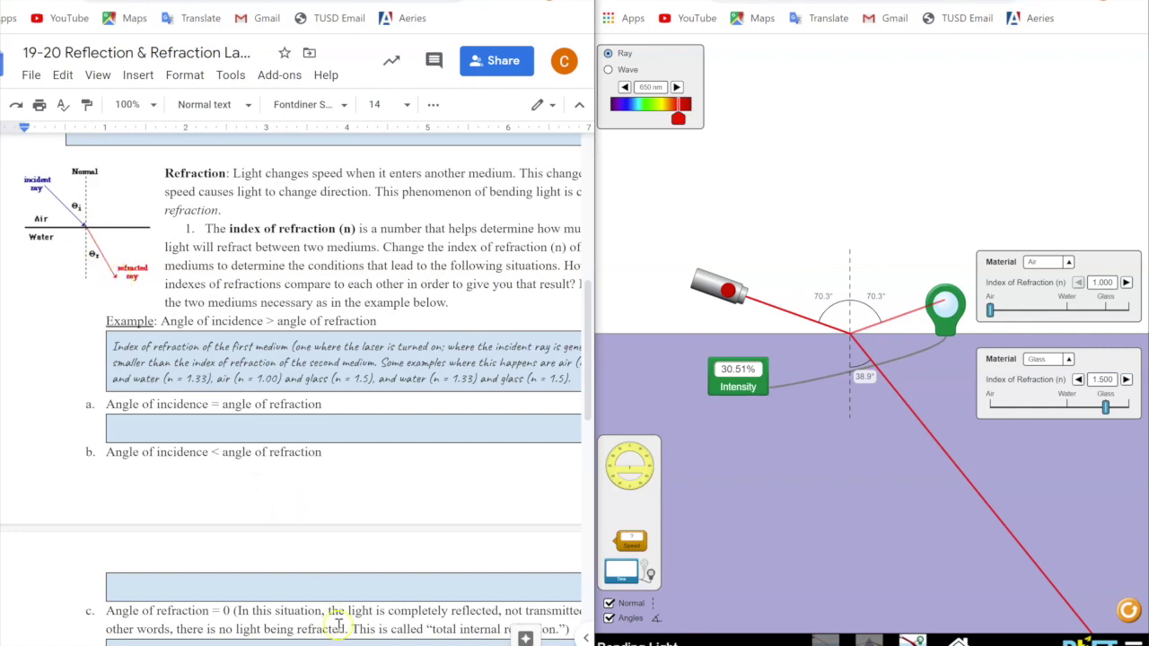
{"action": "scroll", "coordinate": [518, 629], "scroll_direction": "right", "scroll_amount": 2}
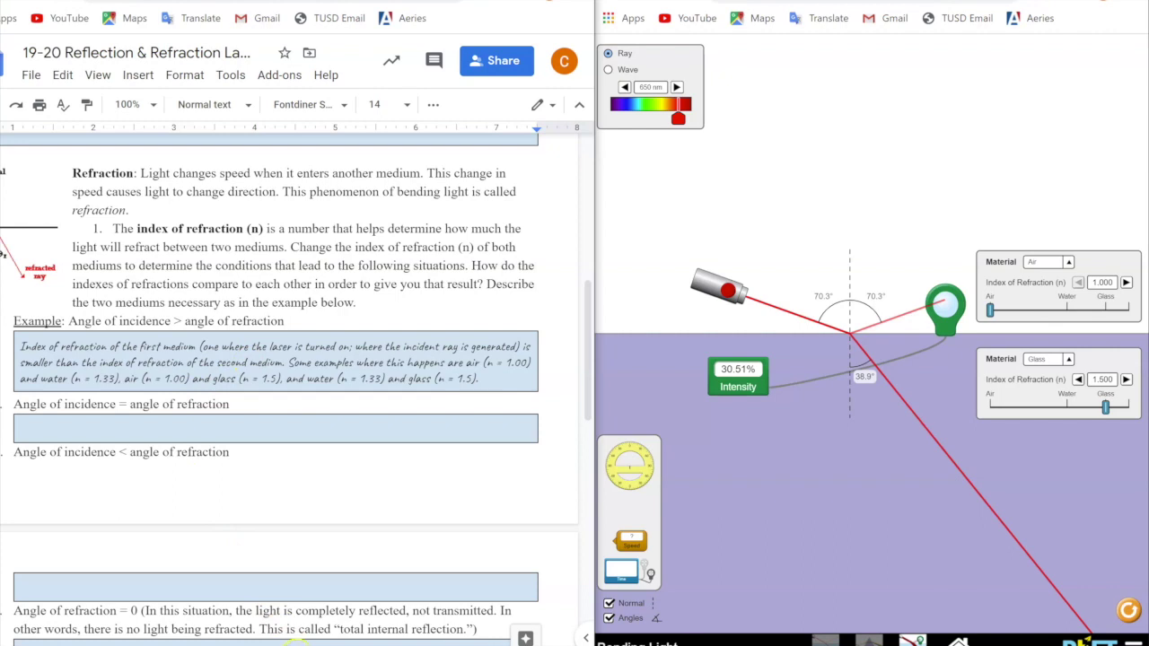
{"action": "scroll", "coordinate": [296, 629], "scroll_direction": "left", "scroll_amount": 2}
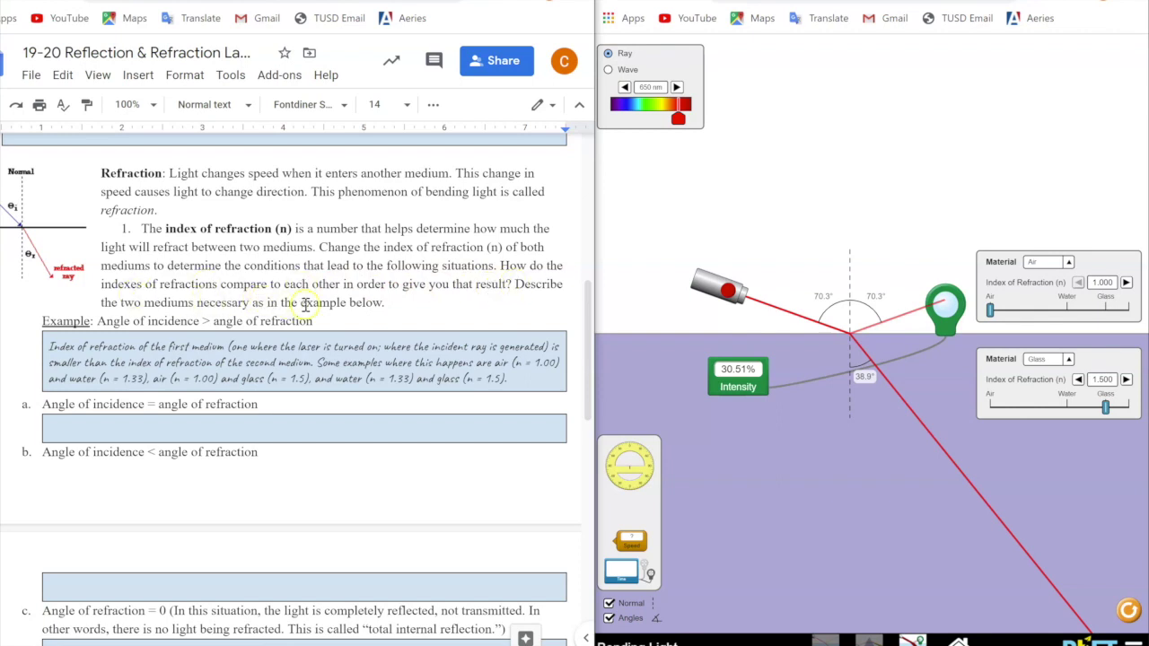
{"action": "scroll", "coordinate": [436, 302], "scroll_direction": "down", "scroll_amount": 1}
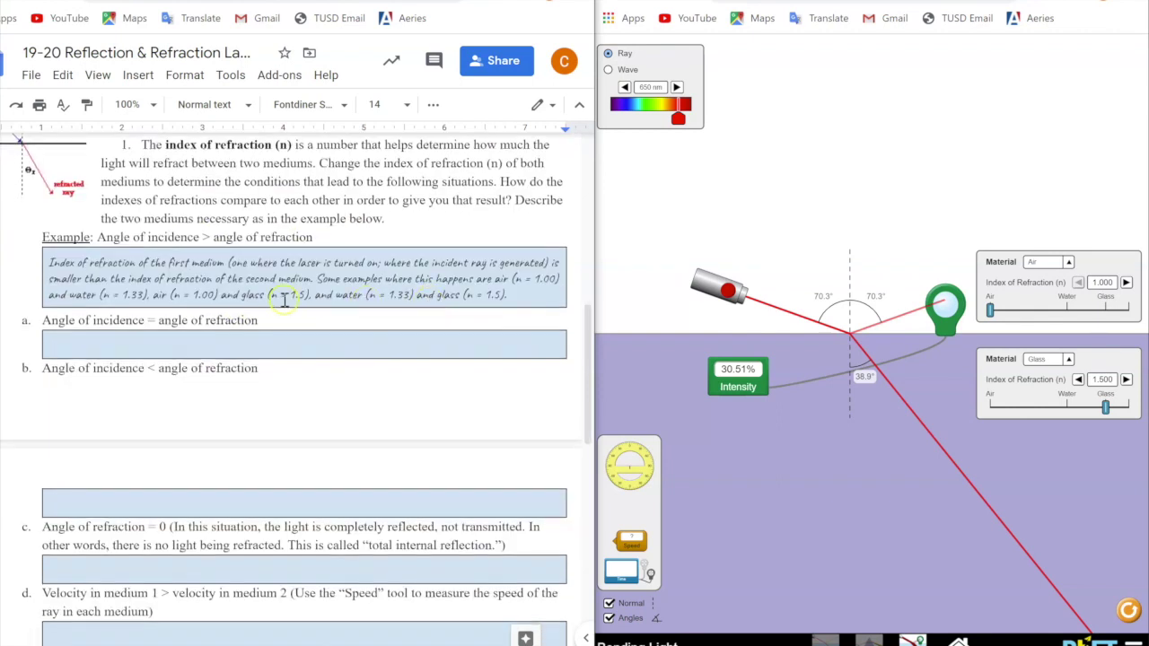
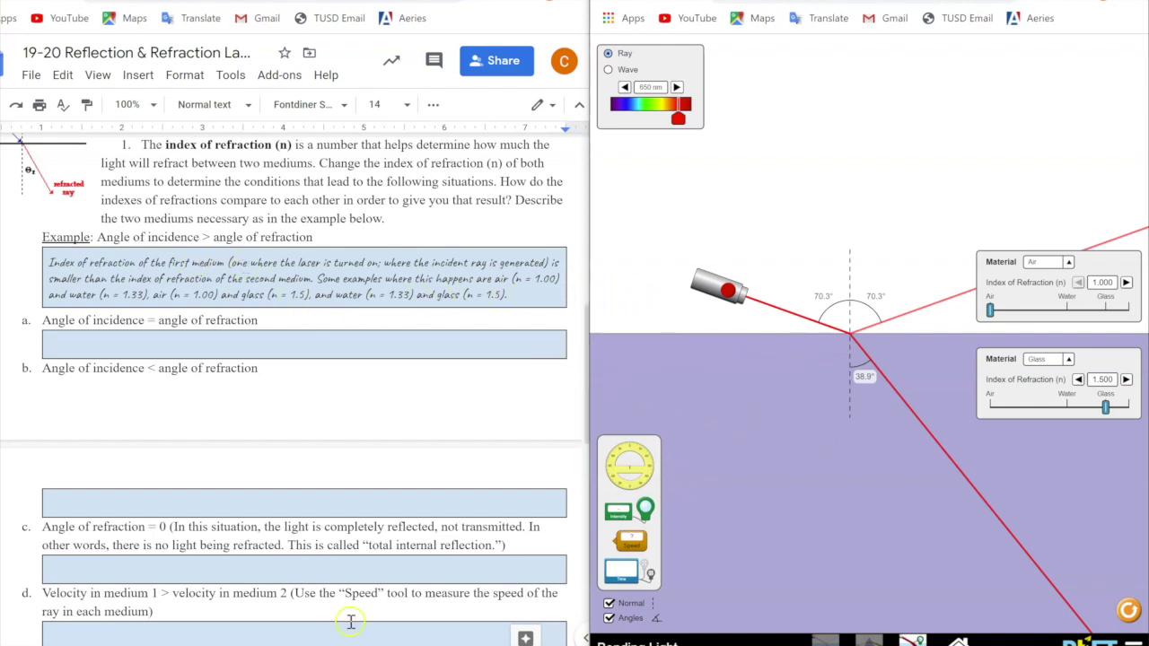
{"action": "scroll", "coordinate": [287, 431], "scroll_direction": "up", "scroll_amount": 2}
{"action": "scroll", "coordinate": [150, 398], "scroll_direction": "left", "scroll_amount": 2}
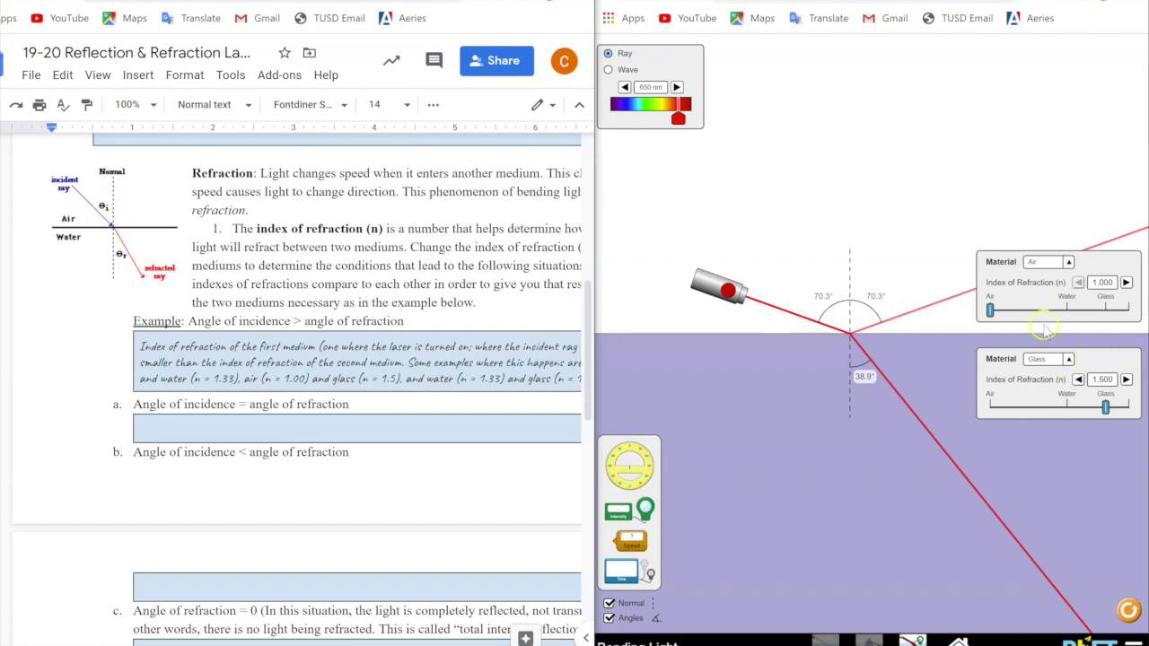
- Move the laser to an incidence angle of about 49.4° and change the lower medium's material to Water
{"action": "left_click_drag", "start_coordinate": [702, 274], "coordinate": [731, 232]}
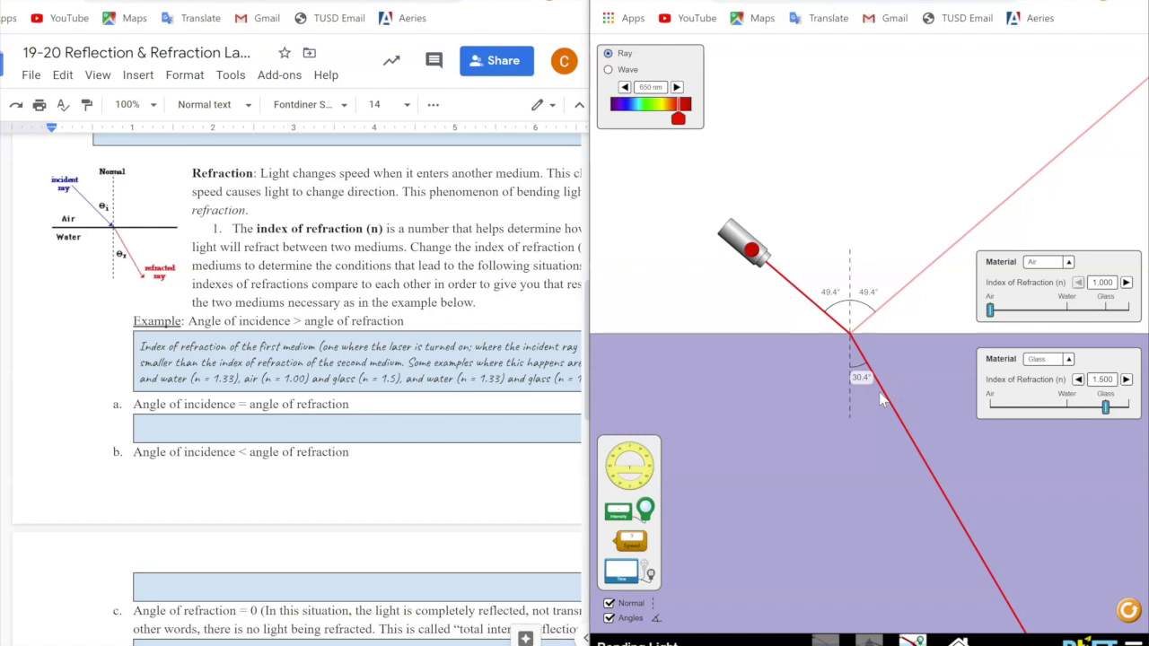
{"action": "left_click_drag", "start_coordinate": [854, 353], "coordinate": [847, 310]}
{"action": "left_click", "coordinate": [1069, 360]}
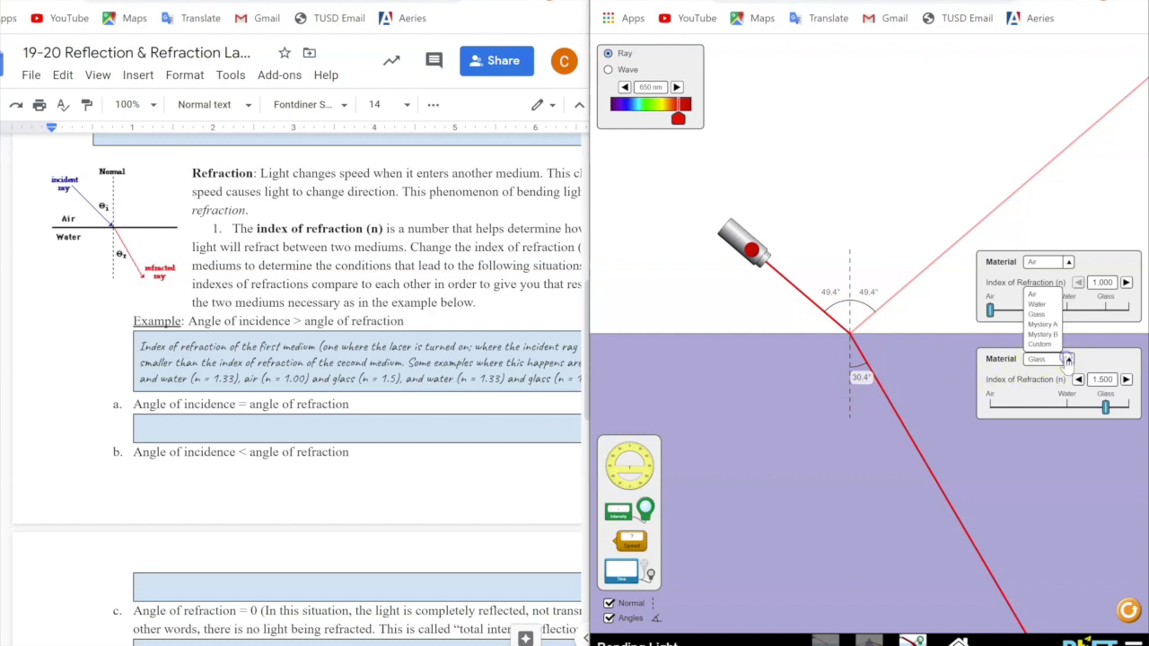
{"action": "left_click", "coordinate": [1044, 305]}
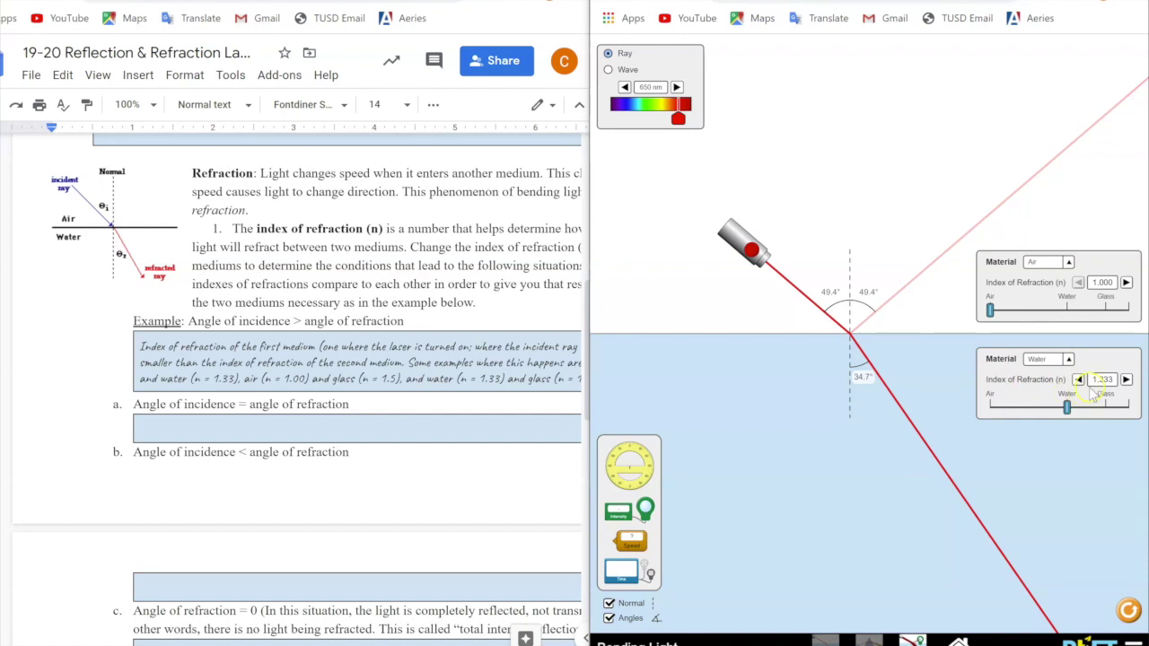